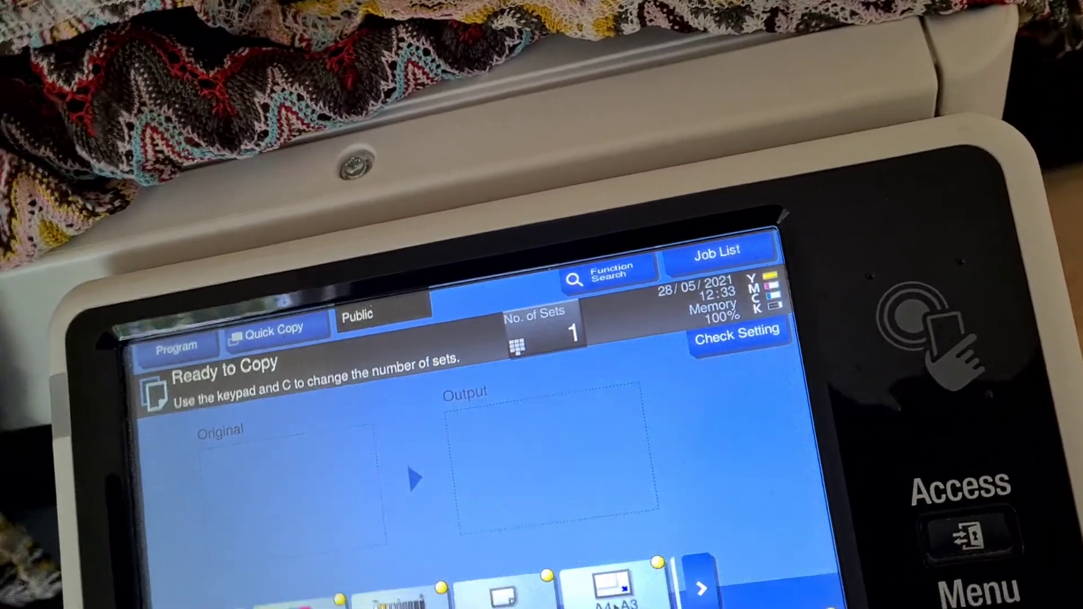
Keep the Text/Photo Printed original type and scan the fabric at full colour, A4→A3.
left_click(212, 584)
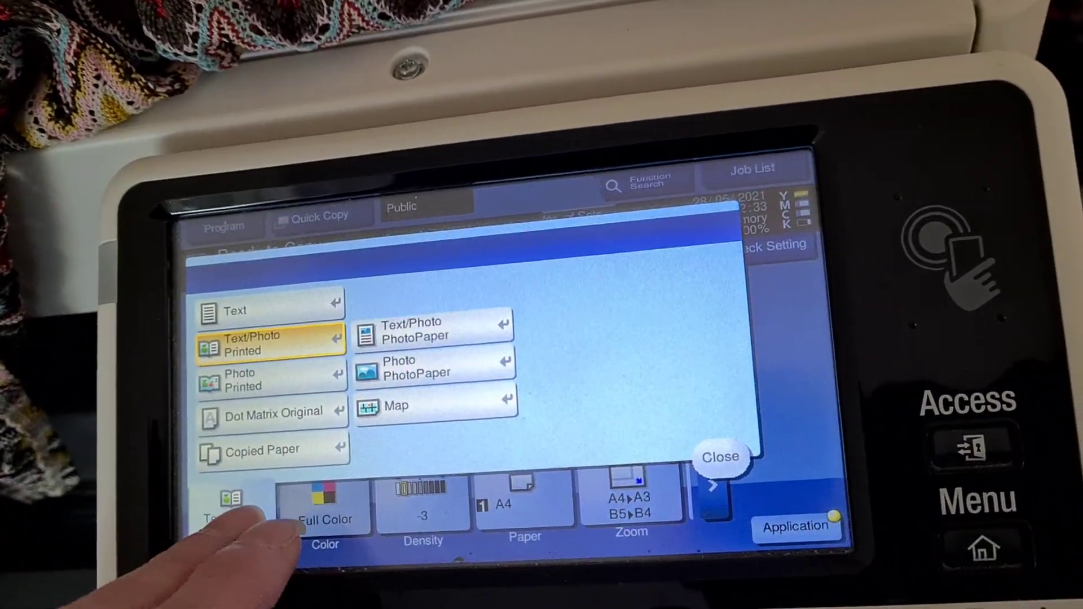
left_click(213, 584)
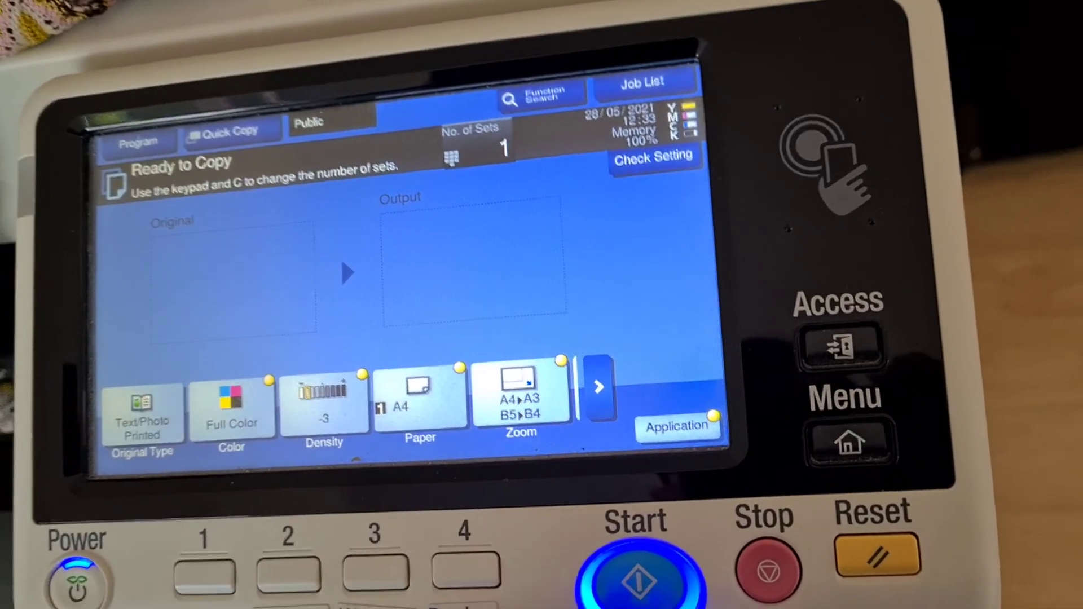
left_click(637, 582)
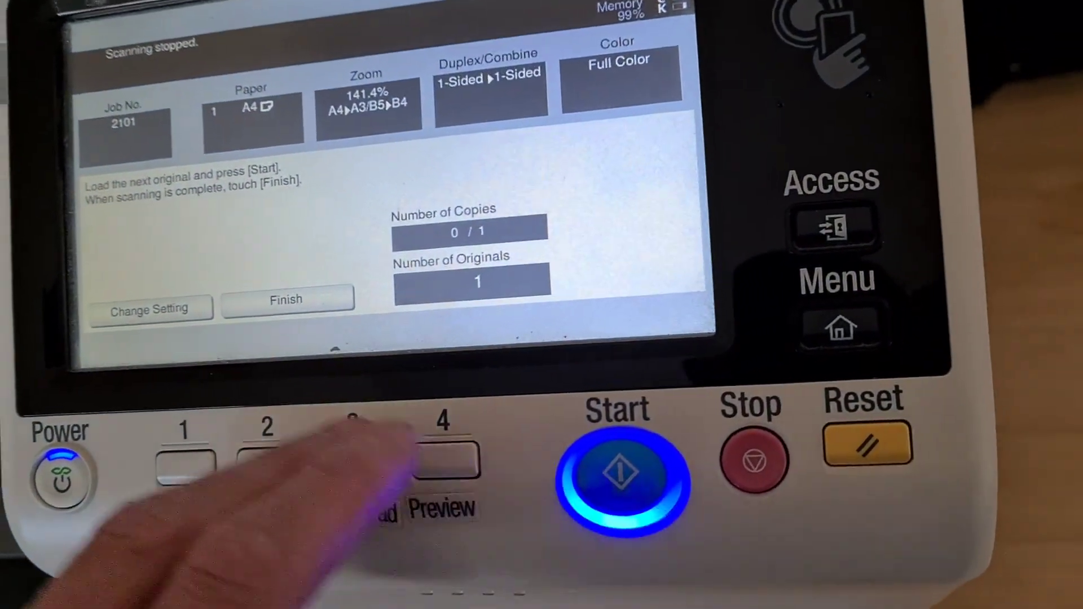
Finish scanning and print the enlarged 141.4% full-colour fabric copy.
left_click(377, 290)
left_click(621, 491)
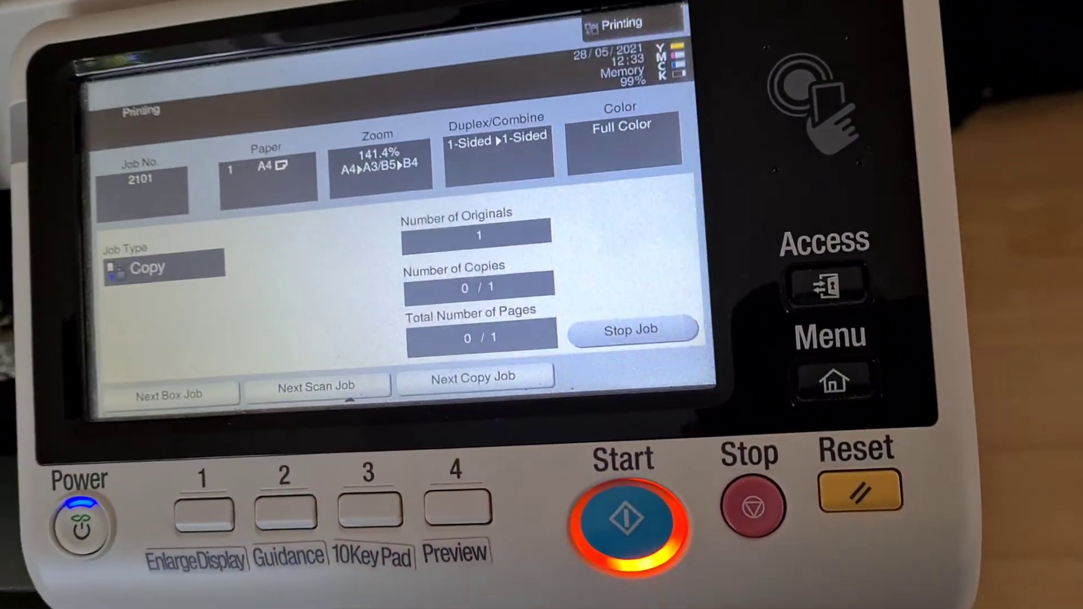